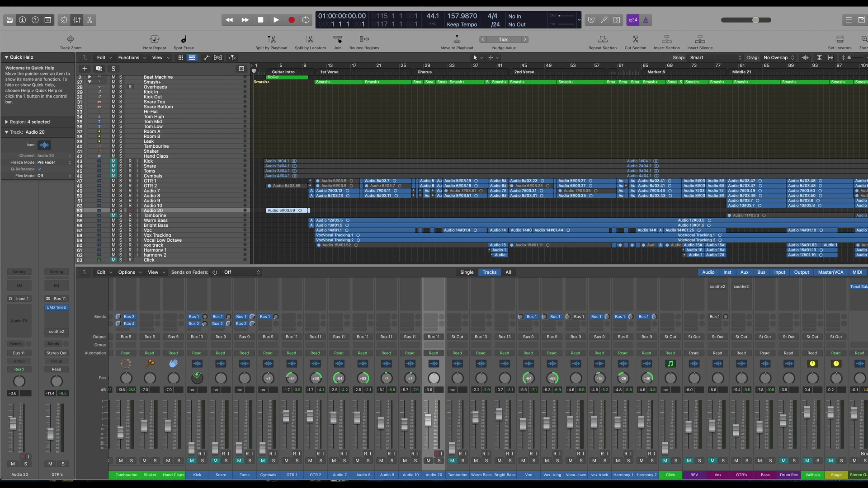
Step: Solo the Overheads track and start playback from the first verse at bar 11
scroll(196, 429, "left", 10)
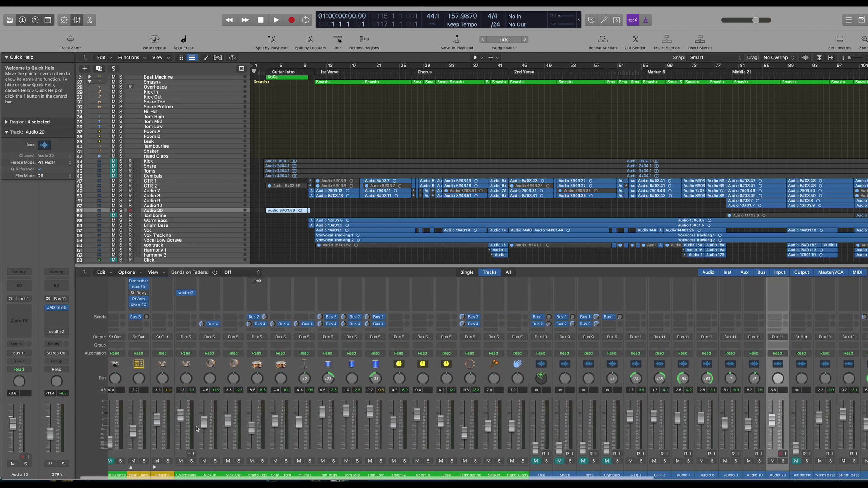
left_click(197, 461)
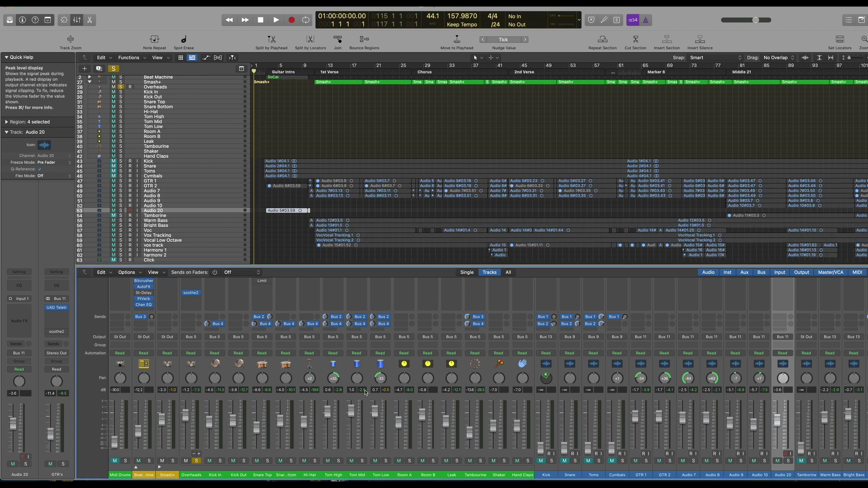
left_click(315, 73)
left_click_drag(314, 72, 316, 72)
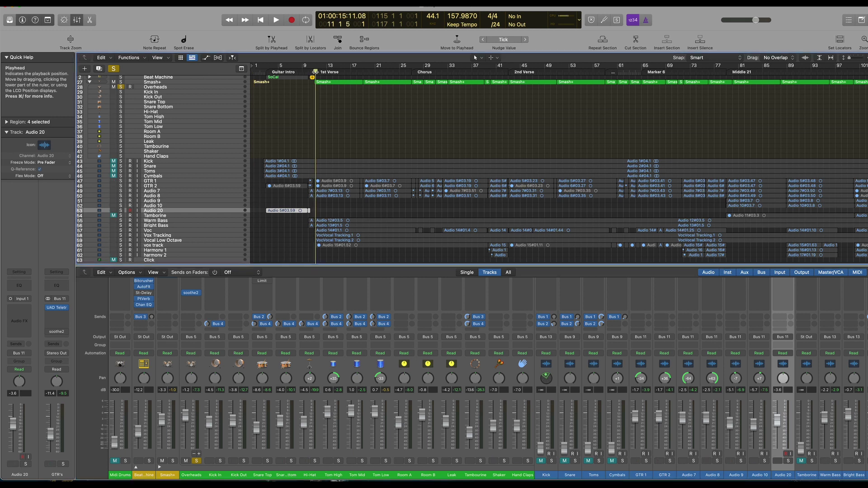
key("space")
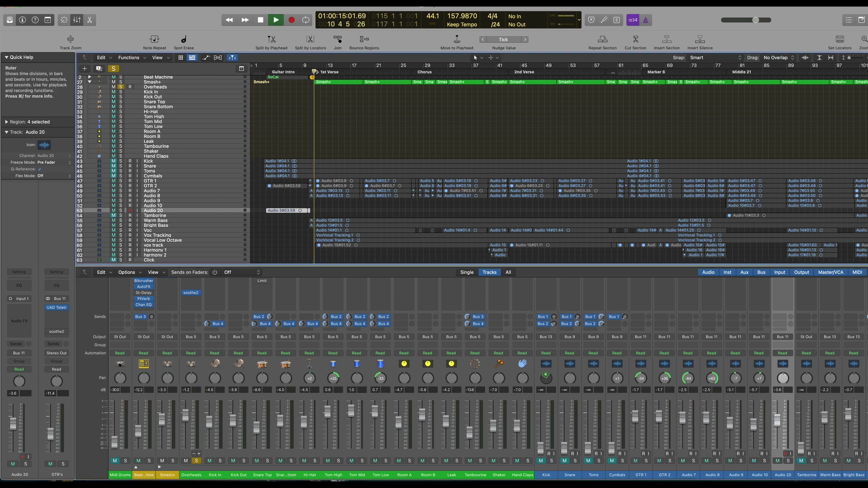
Step: Open the Overheads soothe2 and load the Drums > Cymbal smooth factory preset
left_click(190, 293)
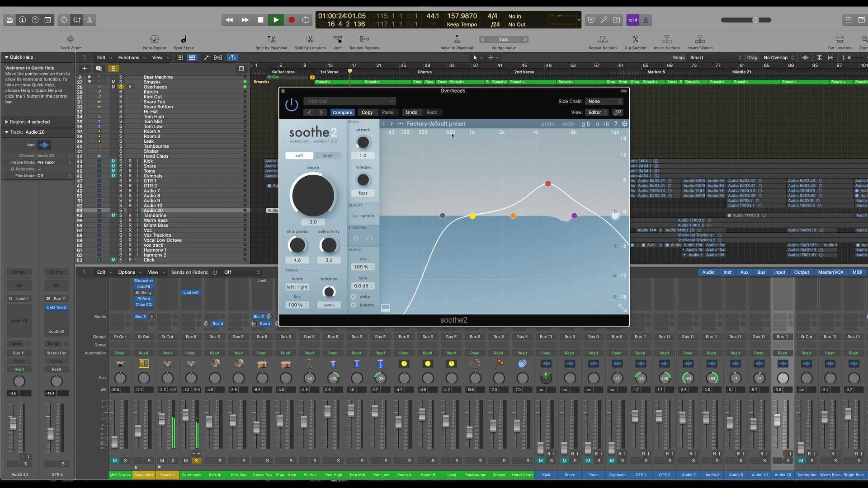
left_click(430, 124)
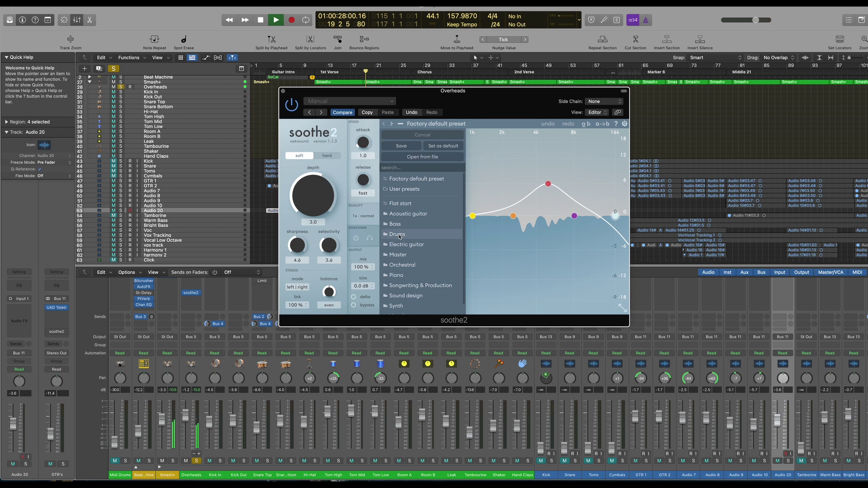
mouse_move(399, 236)
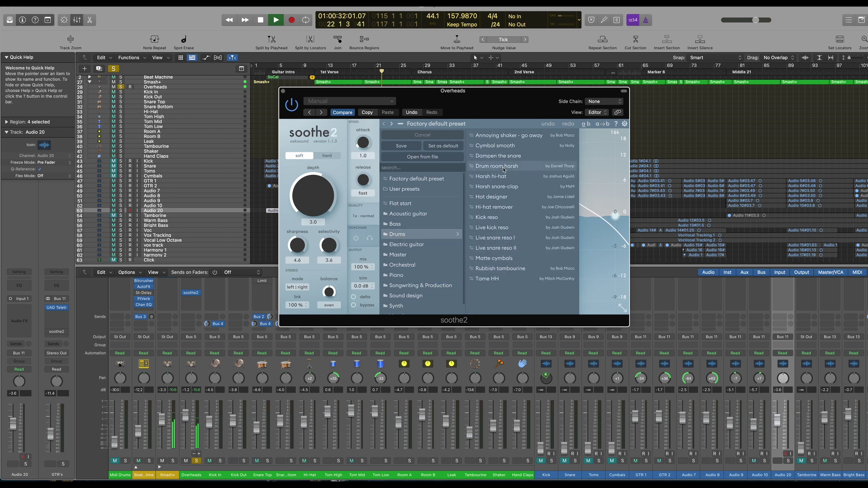
left_click(504, 146)
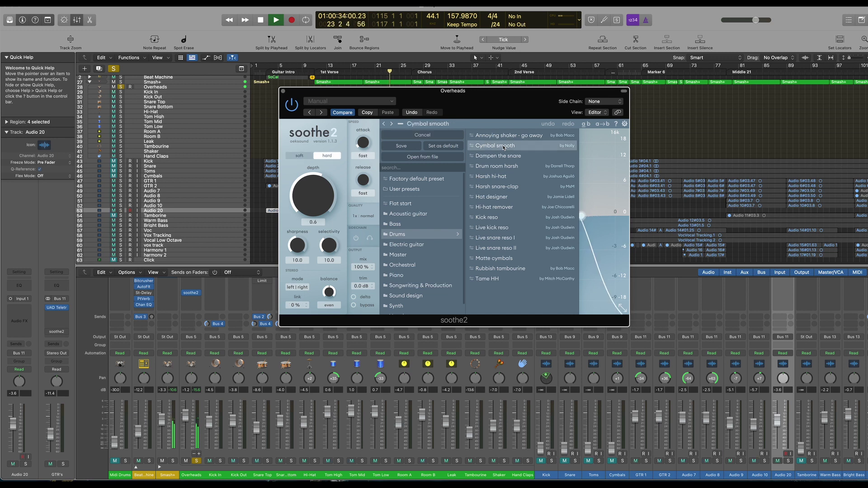
left_click(606, 154)
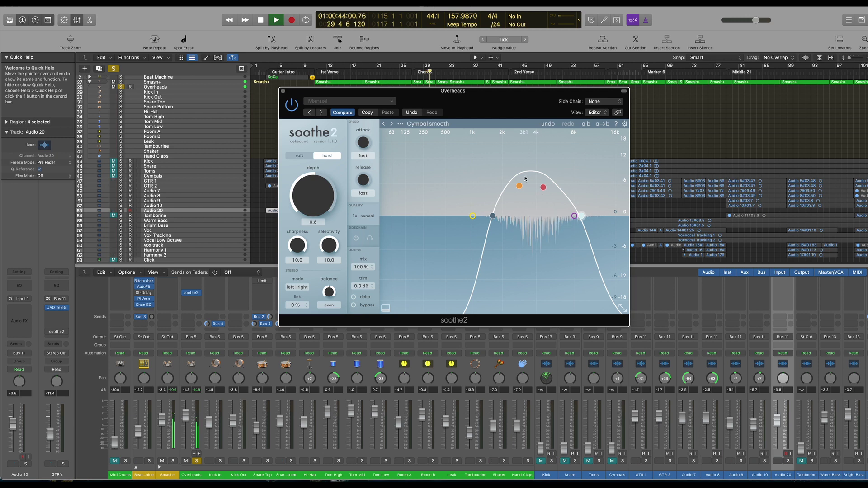
Step: Flatten bands 2 and 3, widen the cuts to 78 Hz and 20 kHz, and lower sharpness from 10.0
left_click_drag(520, 188, 517, 219)
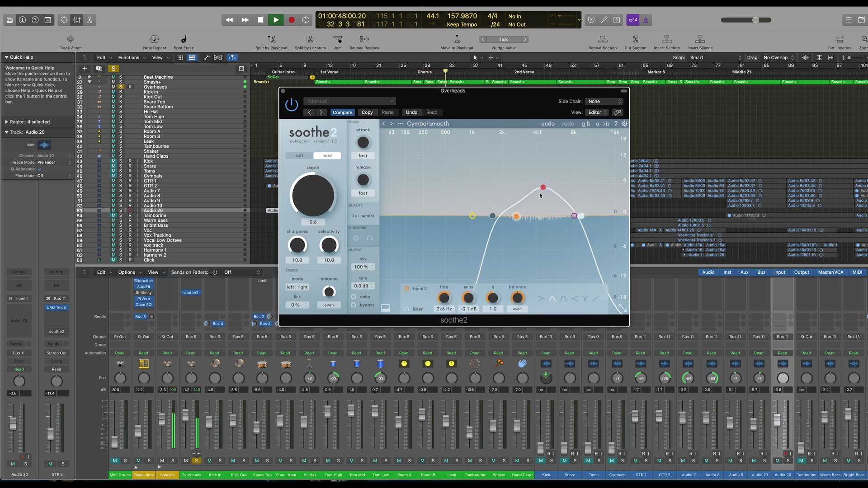
left_click_drag(544, 189, 544, 218)
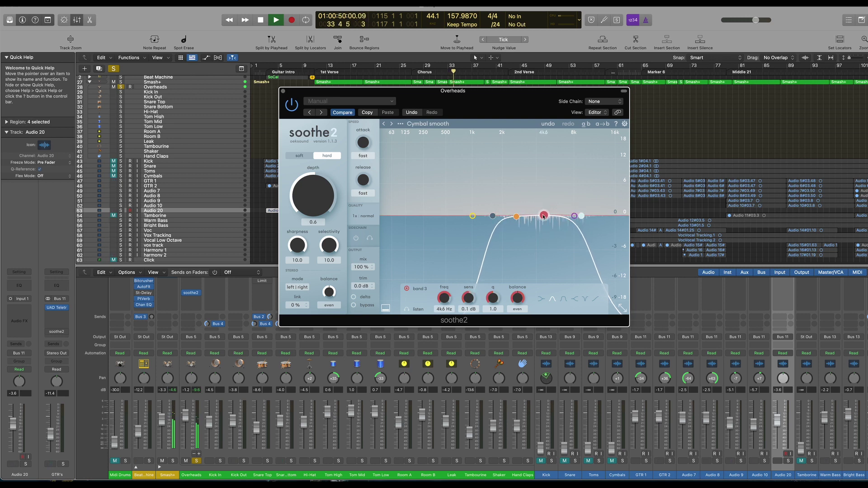
left_click_drag(490, 219, 394, 220)
left_click_drag(583, 216, 628, 216)
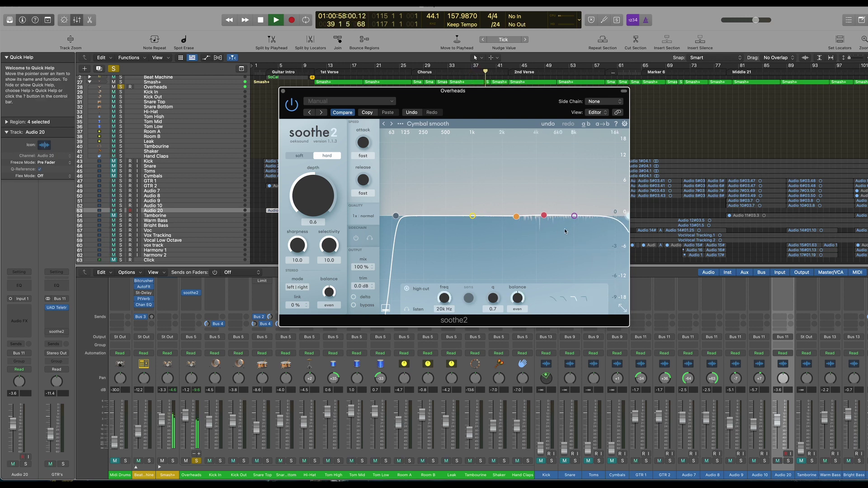
left_click(546, 217)
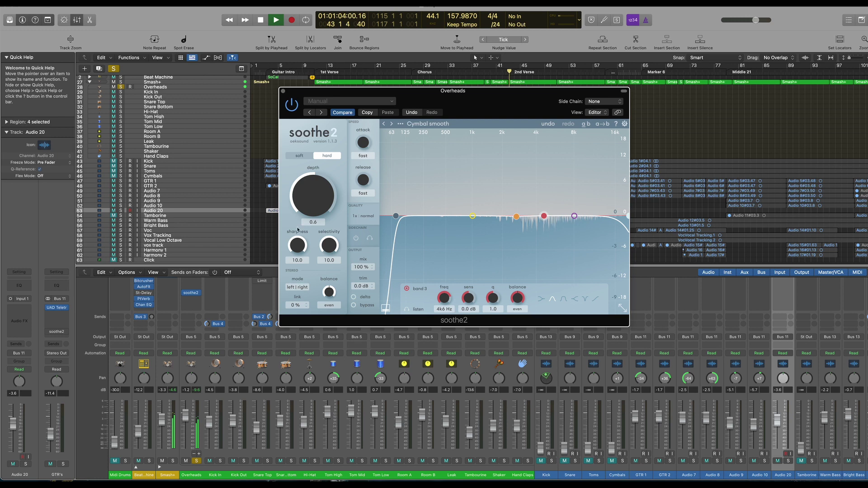
left_click_drag(294, 243, 294, 251)
left_click_drag(295, 286, 302, 245)
left_click_drag(303, 241, 300, 271)
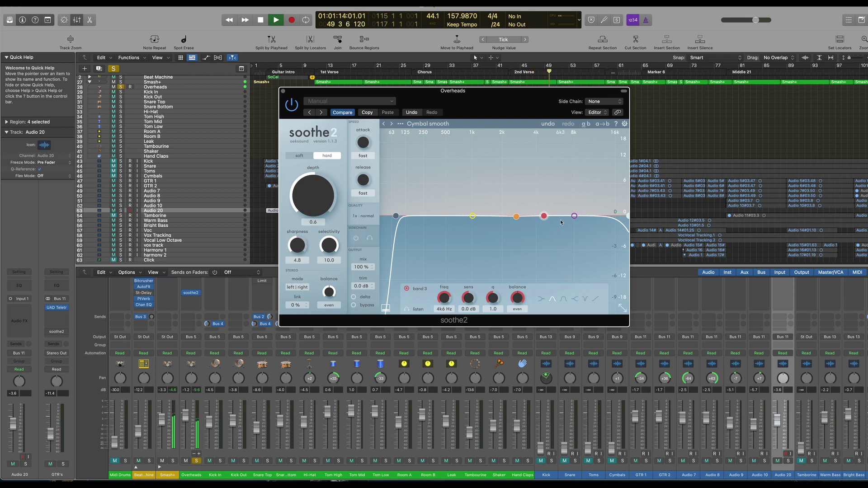
Step: Boost band 3 to a 3.1 dB peak, raise the low cut to 1k4 Hz, and roll off the highs
left_click(518, 217)
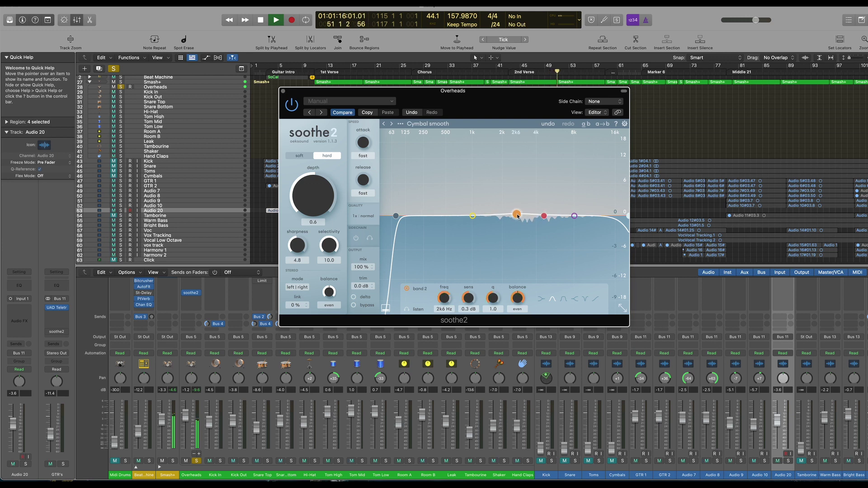
left_click_drag(548, 217, 521, 202)
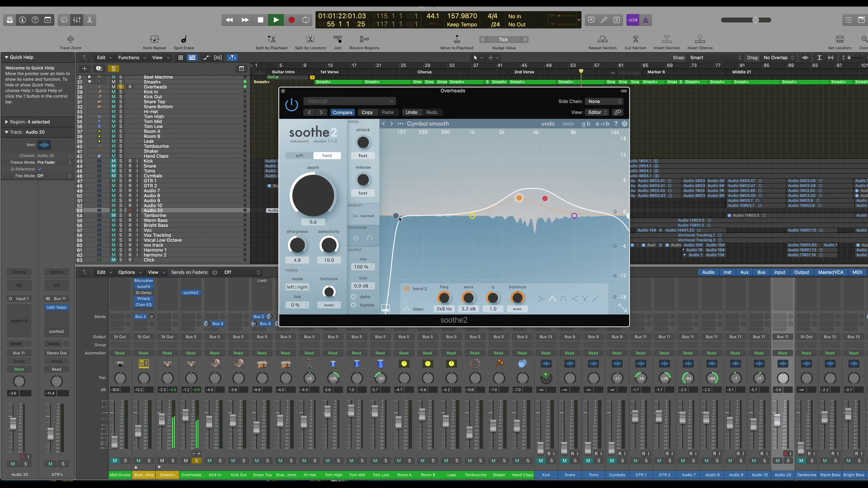
left_click_drag(395, 217, 473, 216)
left_click_drag(297, 245, 299, 221)
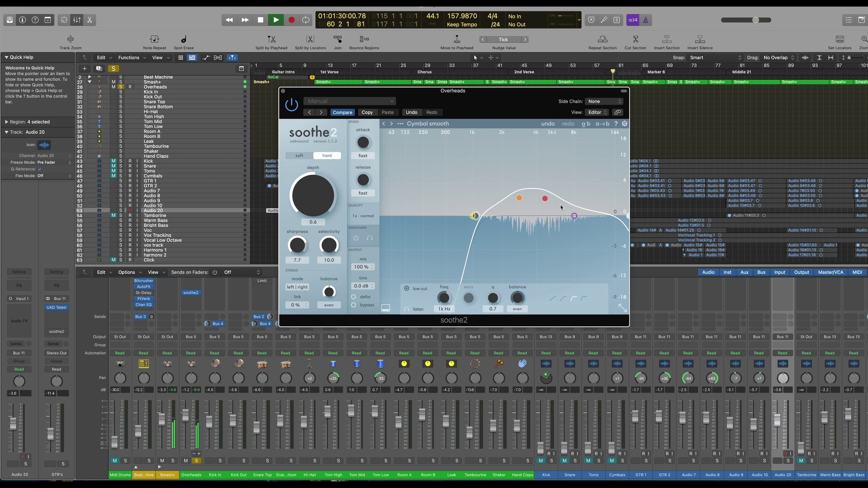
left_click_drag(627, 217, 590, 216)
left_click_drag(475, 216, 488, 215)
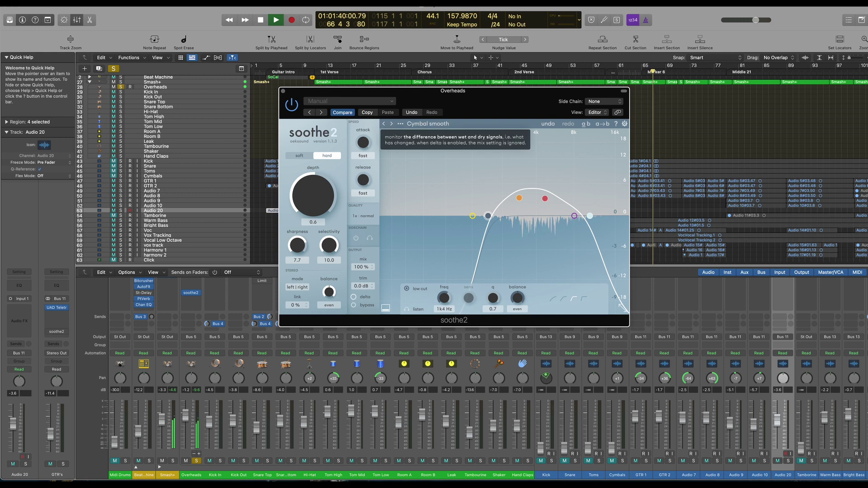
Step: Audition with Delta, adjust bands 2 and 3, then set depth 2.0 and sharpness about 9.2
left_click(354, 297)
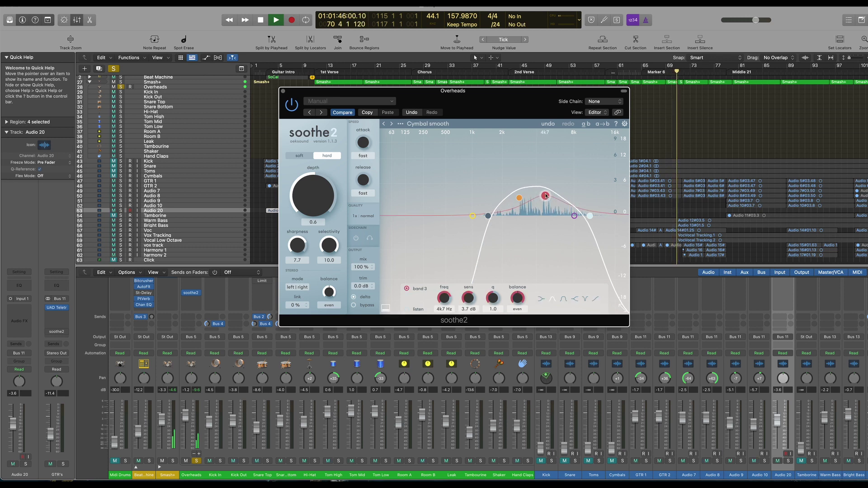
left_click(519, 198)
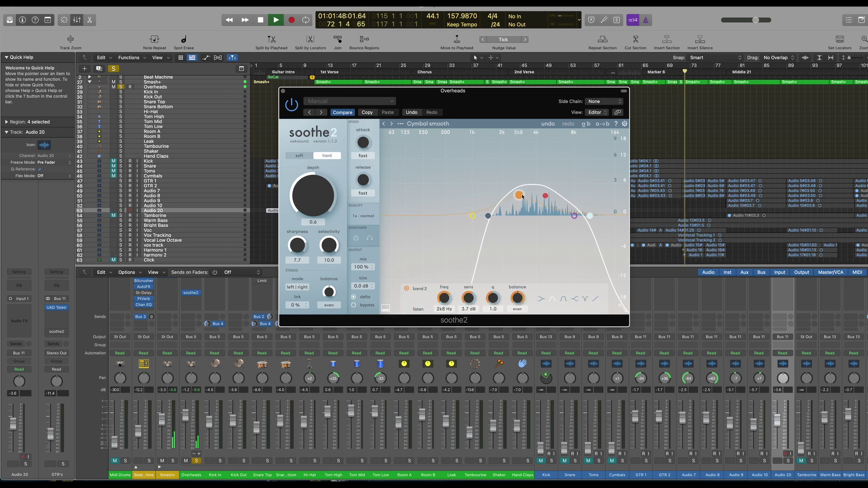
left_click(545, 195)
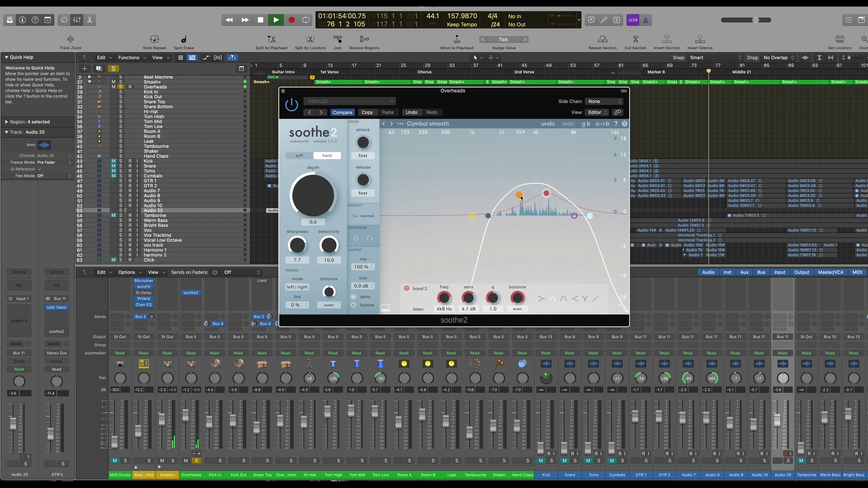
left_click(520, 195)
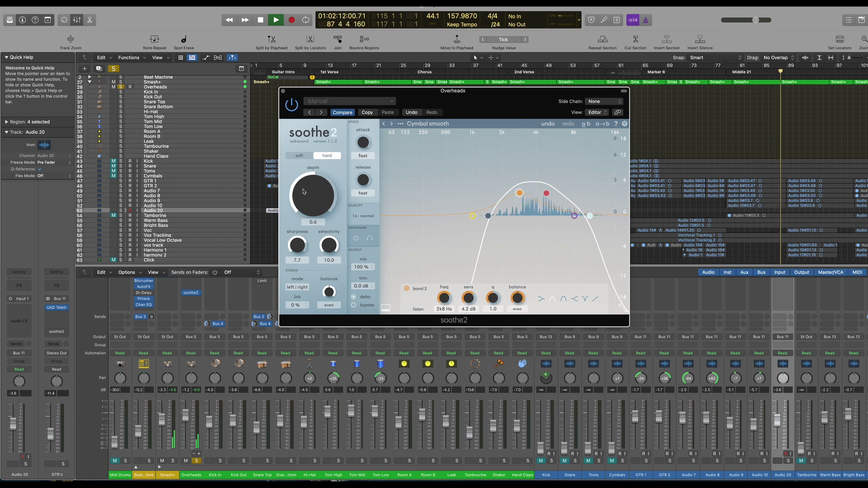
left_click_drag(302, 201, 307, 187)
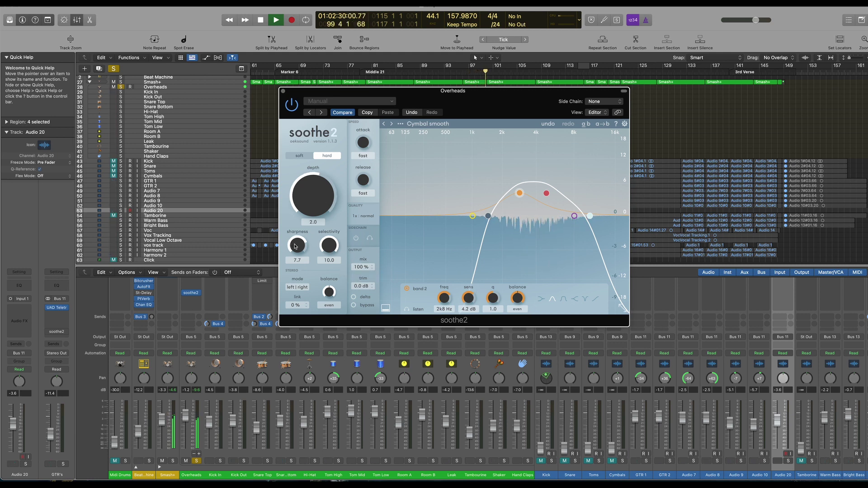
left_click_drag(297, 243, 298, 234)
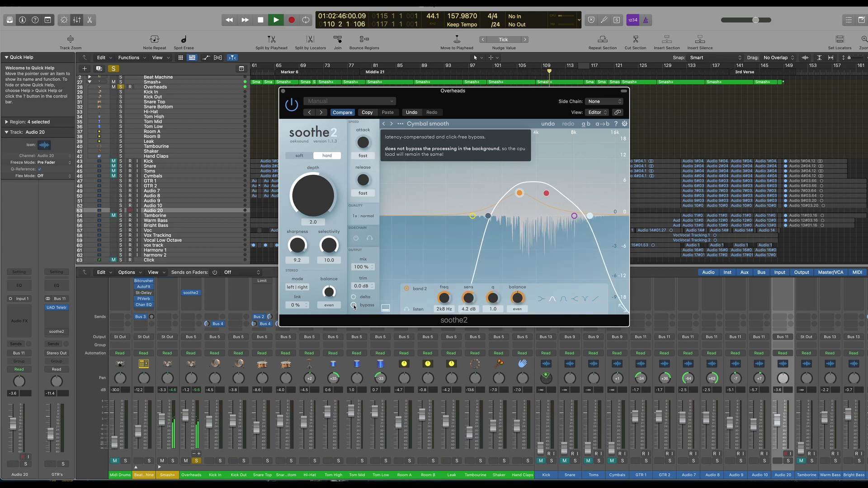
Step: Ease the Overheads soothe2 depth down from 6.1 to 1.0
left_click_drag(315, 204, 315, 198)
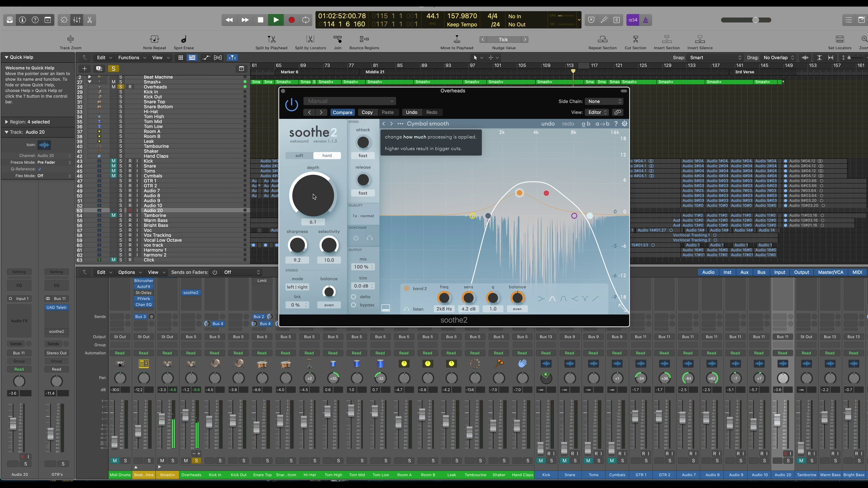
left_click_drag(314, 196, 311, 210)
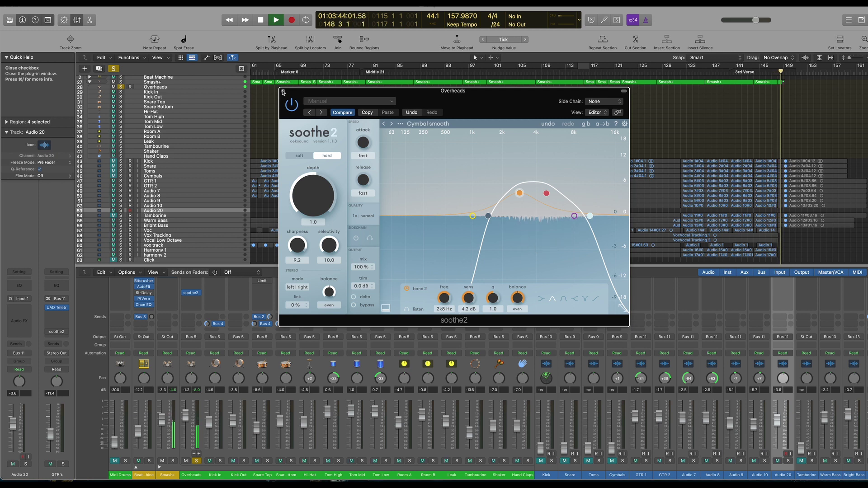
Step: Stop playback and set GTR's soothe2 cuts to 20 Hz and 20 kHz, band 3 at 3k5 Hz, 2.8 dB
key("space")
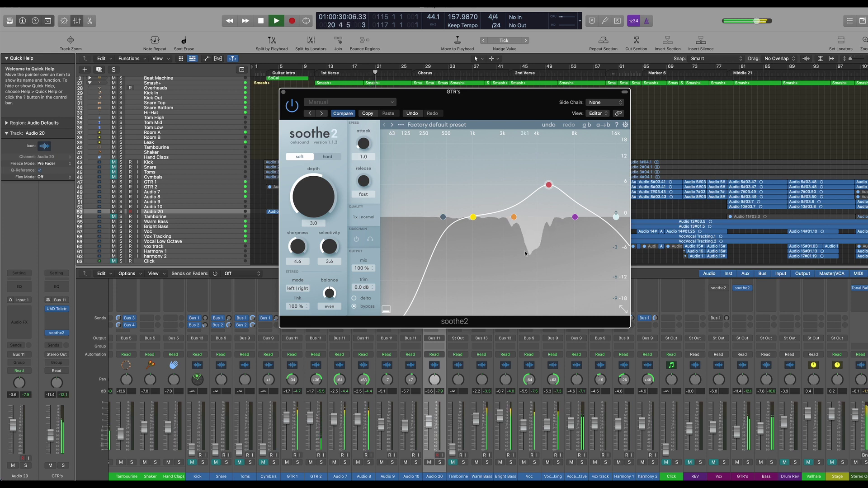
left_click_drag(549, 184, 530, 214)
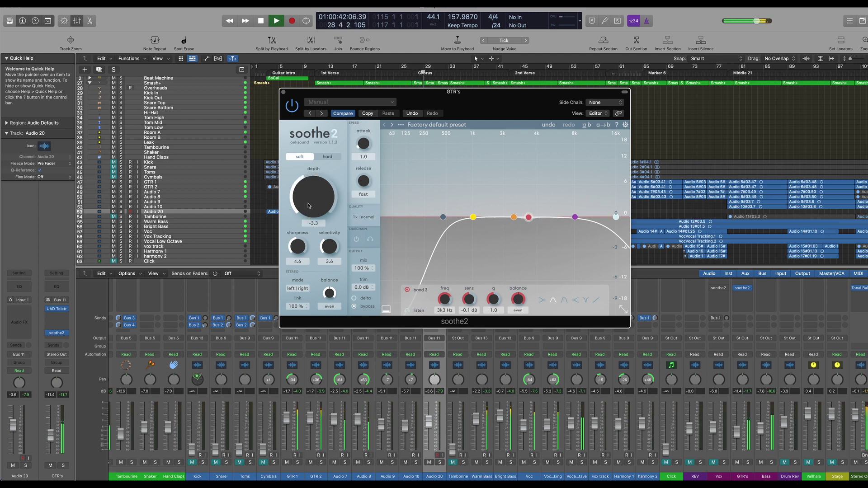
left_click_drag(443, 217, 381, 217)
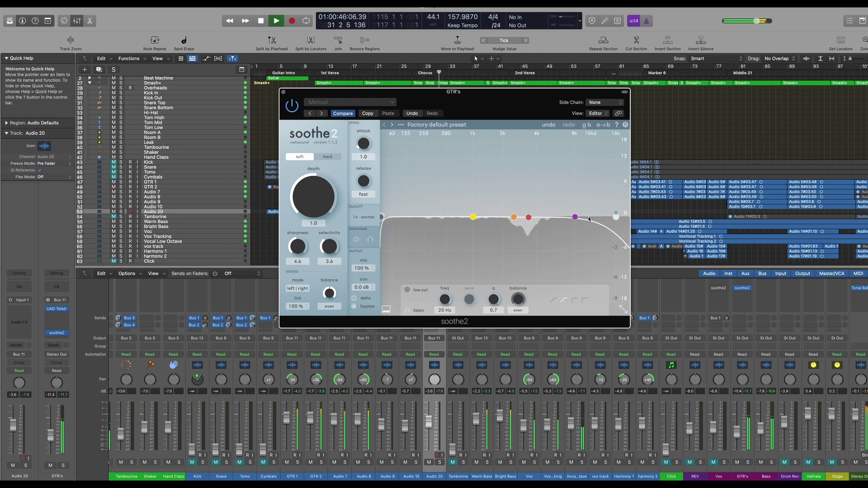
left_click_drag(616, 220, 638, 219)
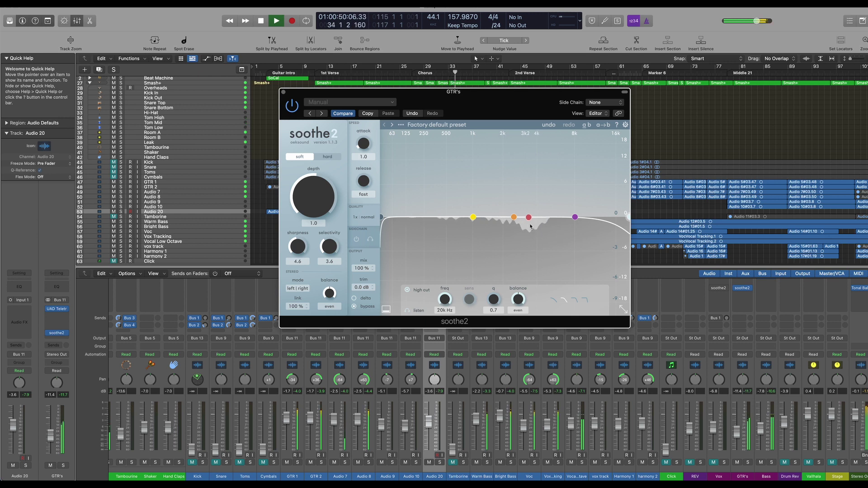
left_click_drag(529, 217, 531, 211)
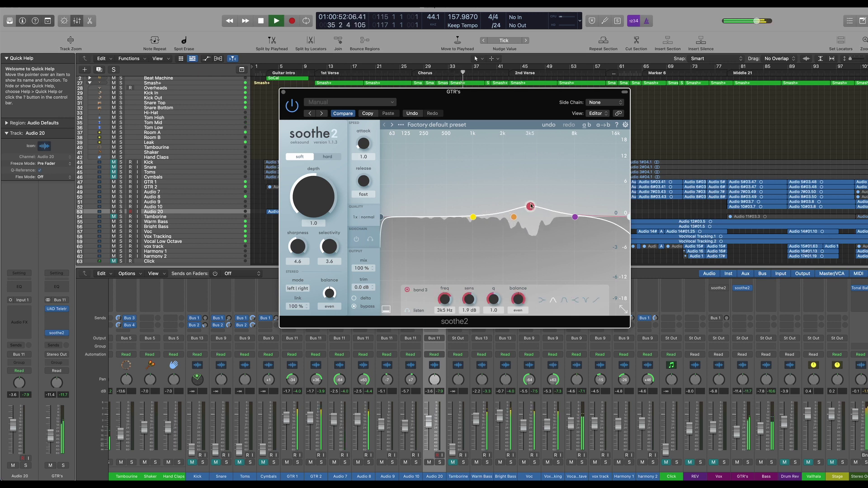
Step: Solo GTR's, A/B with Delta and bypass, and move band 3 to 3k8 Hz at 4.1 dB
left_click(354, 299)
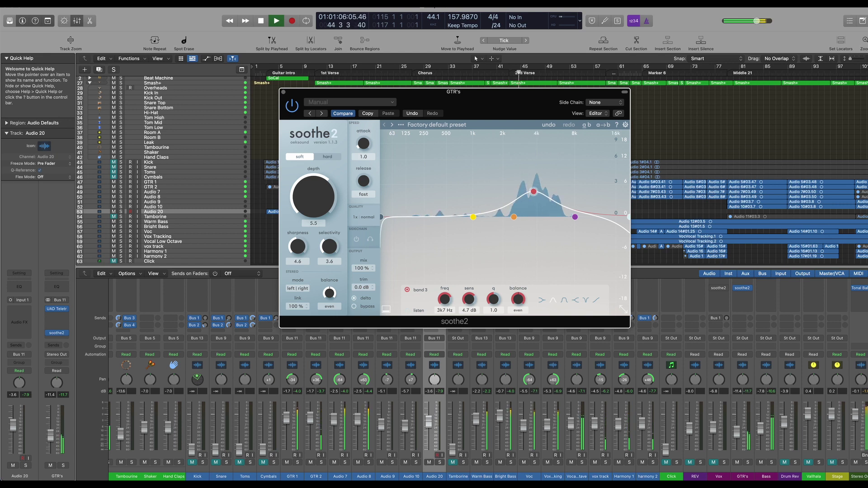
left_click(748, 463)
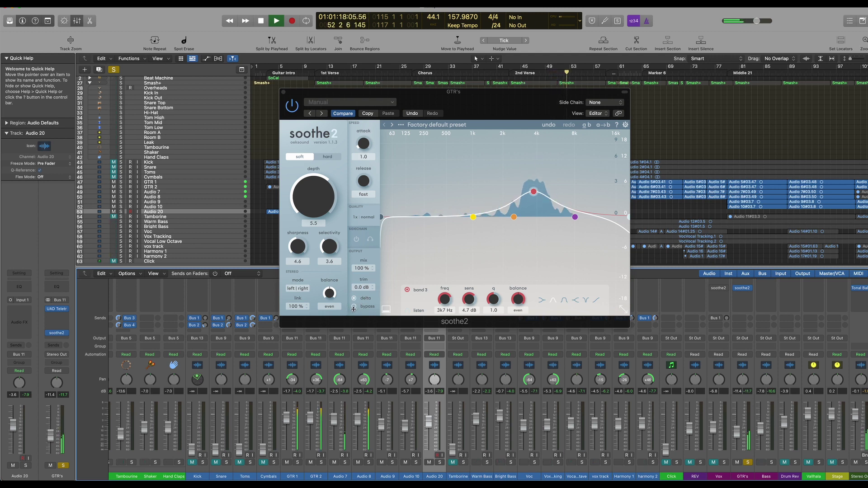
left_click(354, 306)
left_click(354, 299)
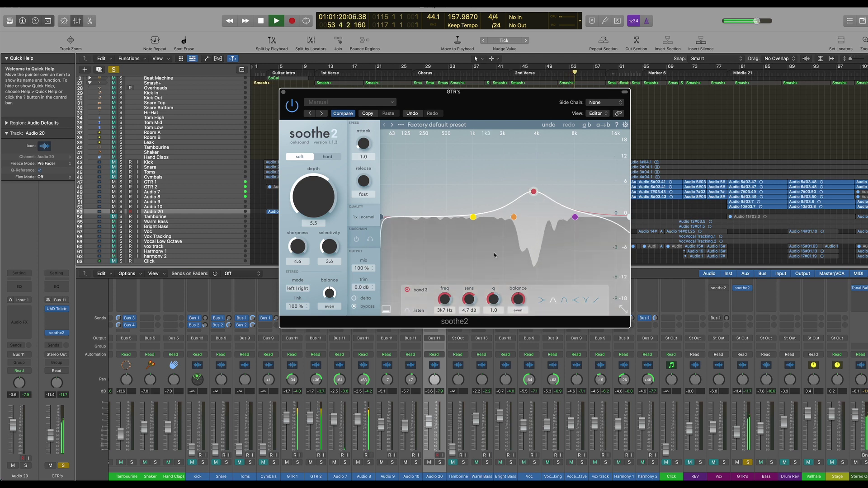
left_click_drag(532, 193, 535, 194)
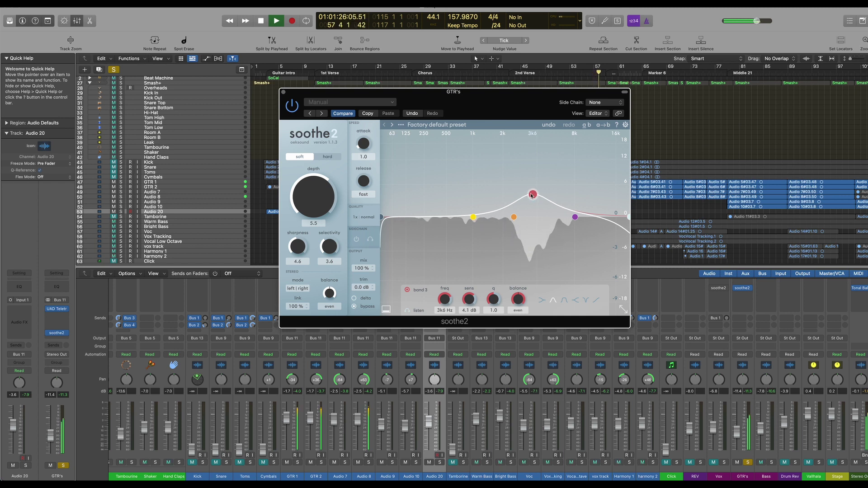
left_click_drag(531, 194, 543, 198)
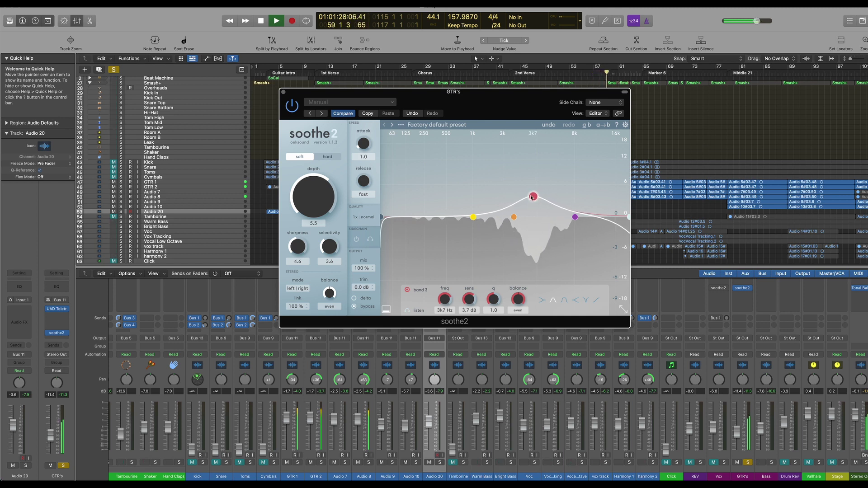
left_click_drag(532, 197, 534, 195)
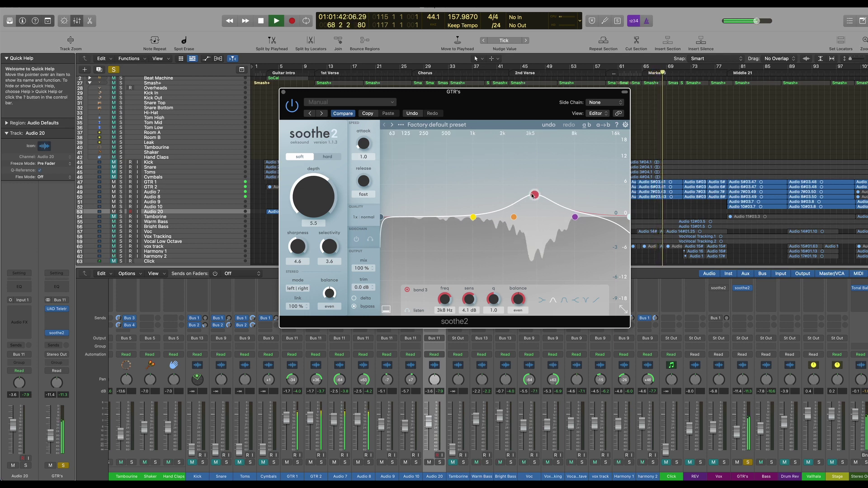
left_click(353, 307)
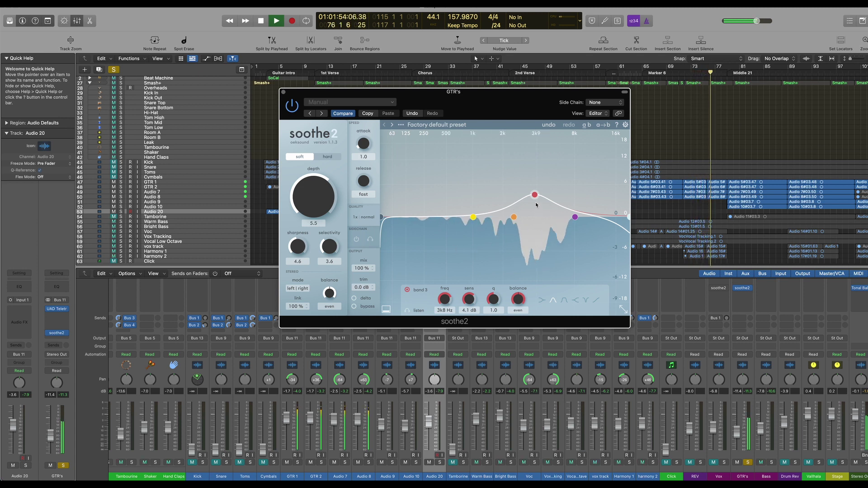
Step: Raise band 3 to 4.6 dB and set depth -0.1 and sharpness 6.7, checking against bypass
left_click_drag(534, 194, 535, 193)
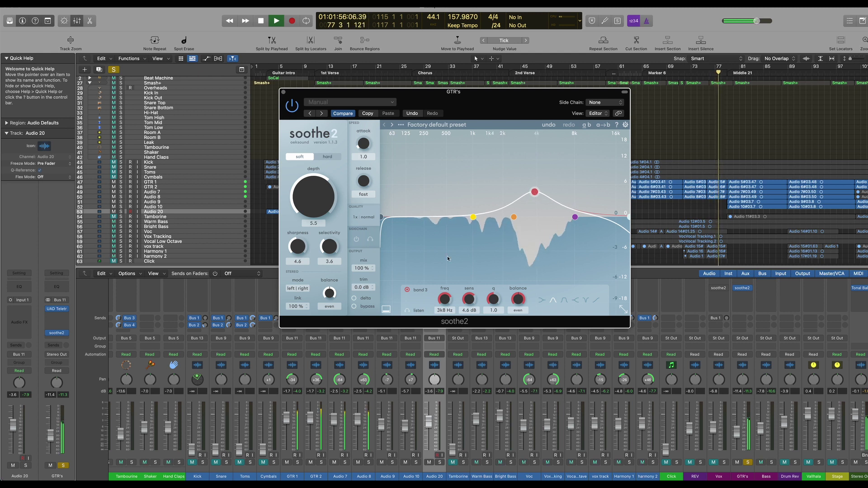
left_click_drag(320, 202, 326, 262)
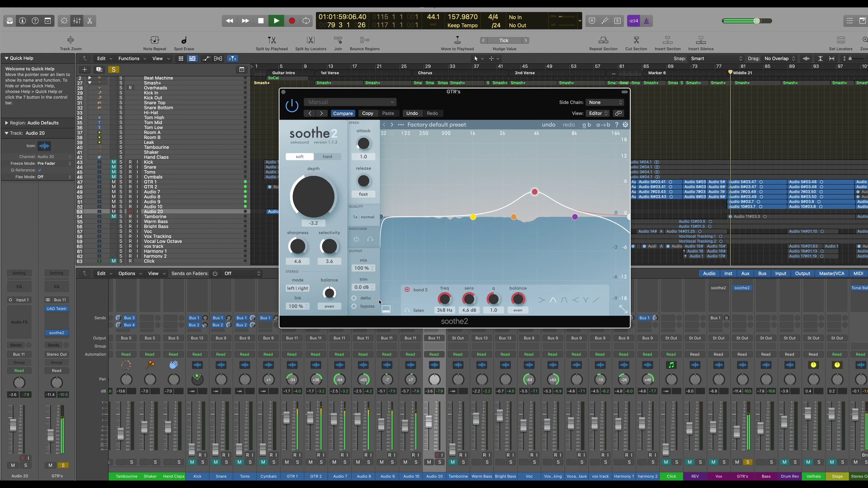
left_click(354, 308)
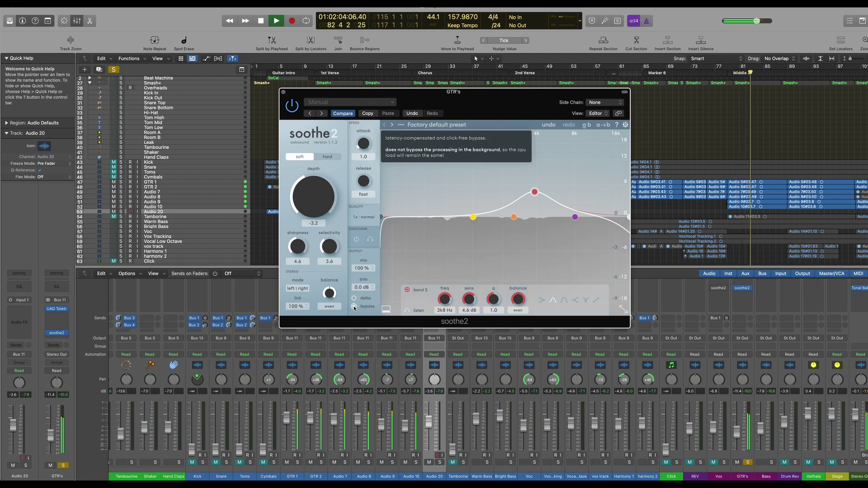
left_click_drag(310, 202, 312, 196)
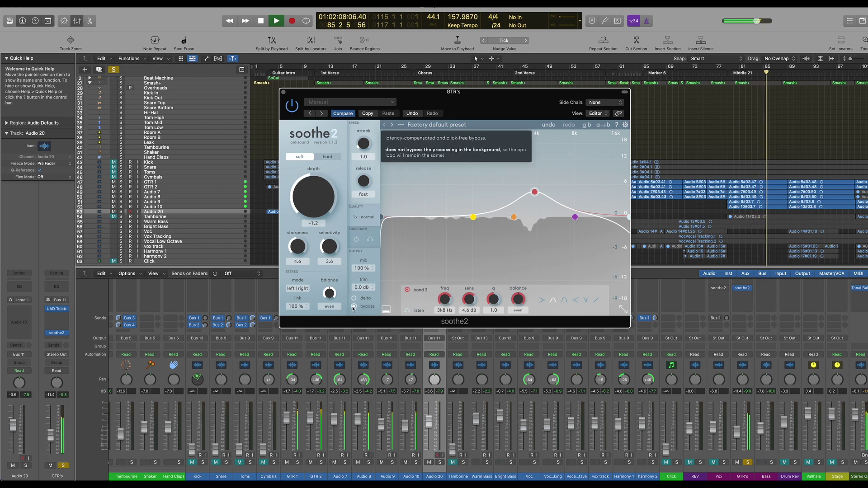
left_click_drag(307, 204, 305, 203)
left_click_drag(297, 246, 296, 233)
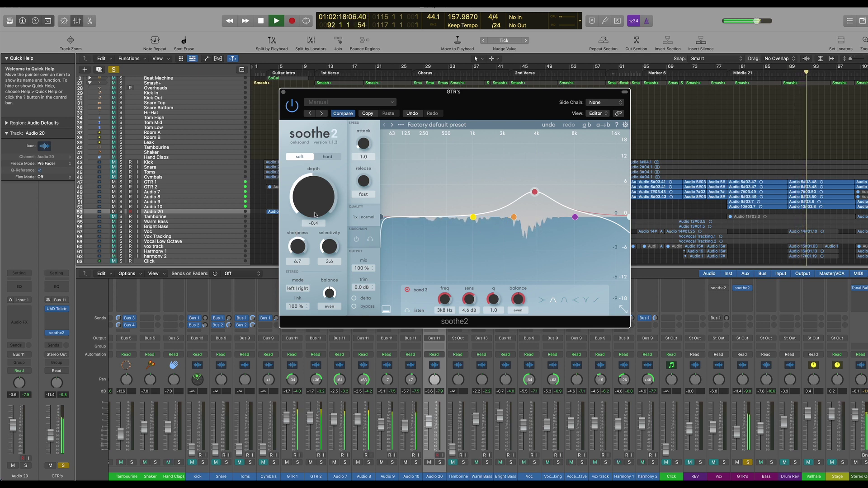
Step: Compare dry via bypass, move band 3 to 3k4 Hz, and set depth -2.3 and sharpness 8.3
left_click(355, 307)
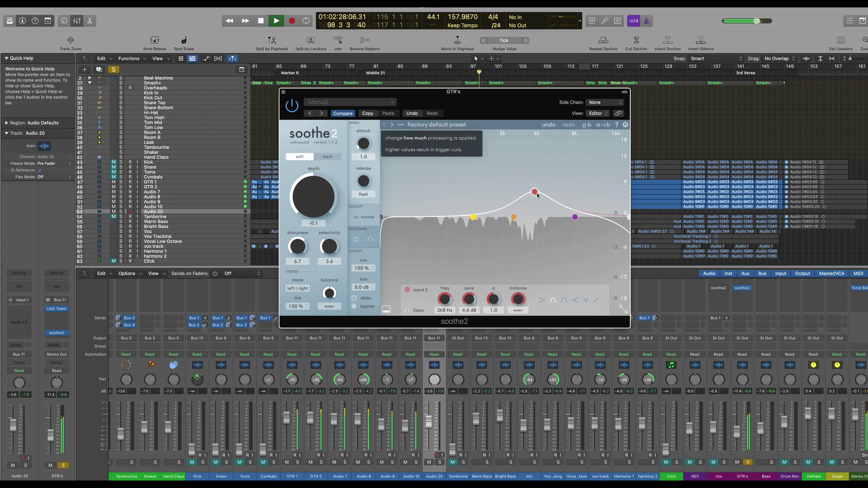
left_click_drag(538, 194, 533, 195)
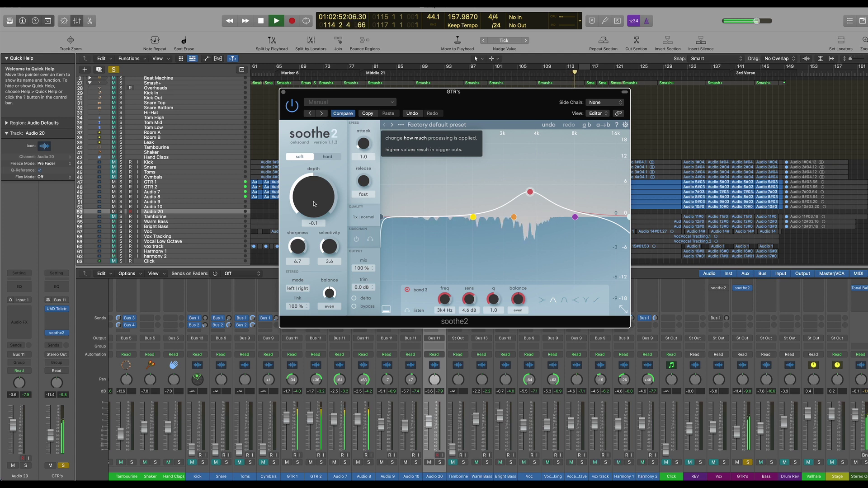
left_click_drag(314, 193, 308, 195)
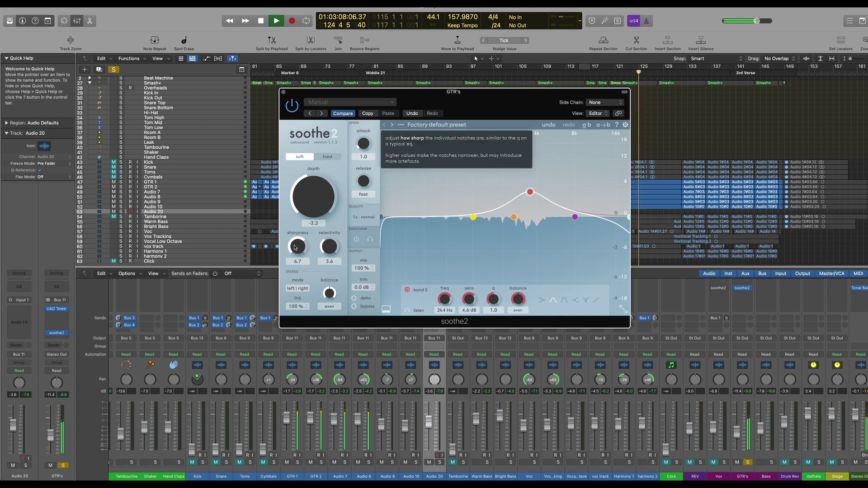
left_click_drag(294, 248, 298, 233)
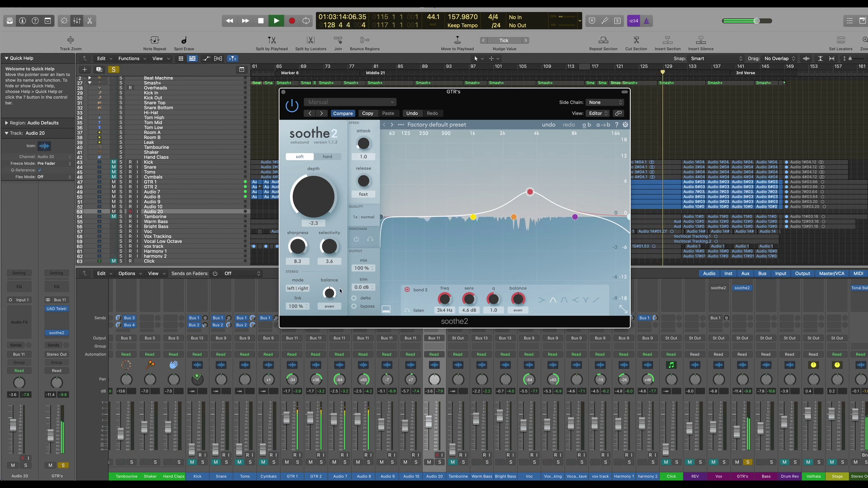
Step: Toggle GTR's soothe2 bypass on and off to compare, then raise depth from -1.4 to 0.1
left_click(354, 306)
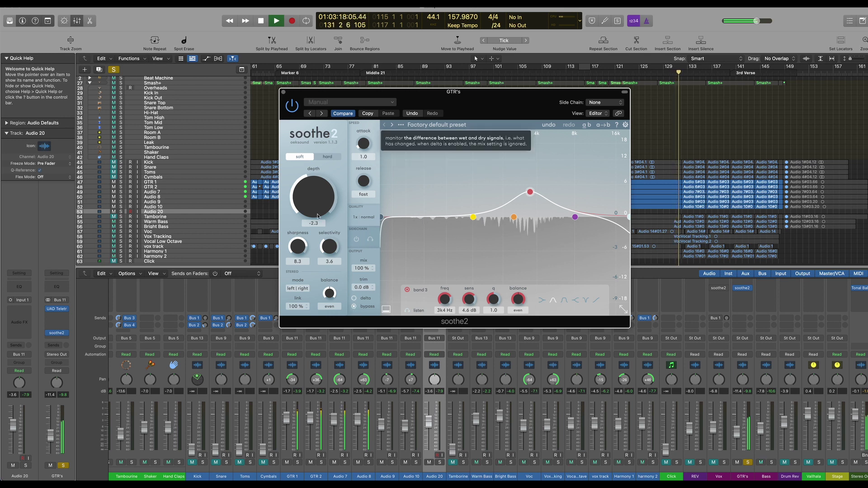
left_click_drag(318, 216, 318, 212)
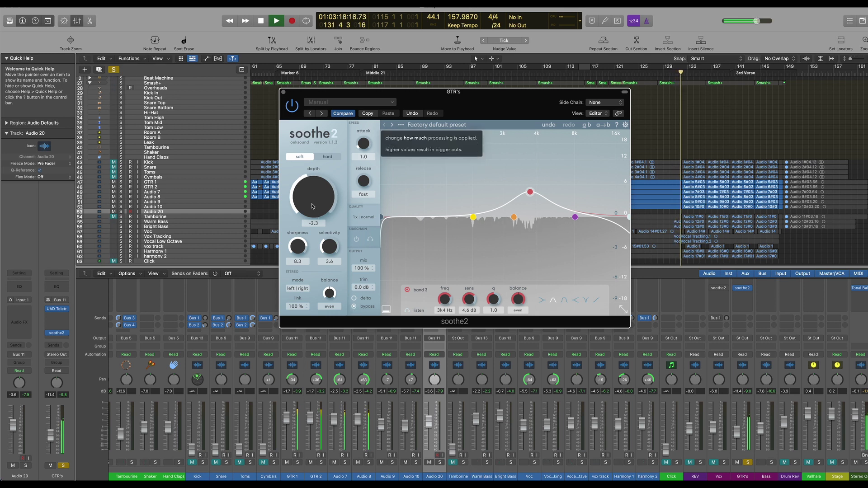
left_click(354, 307)
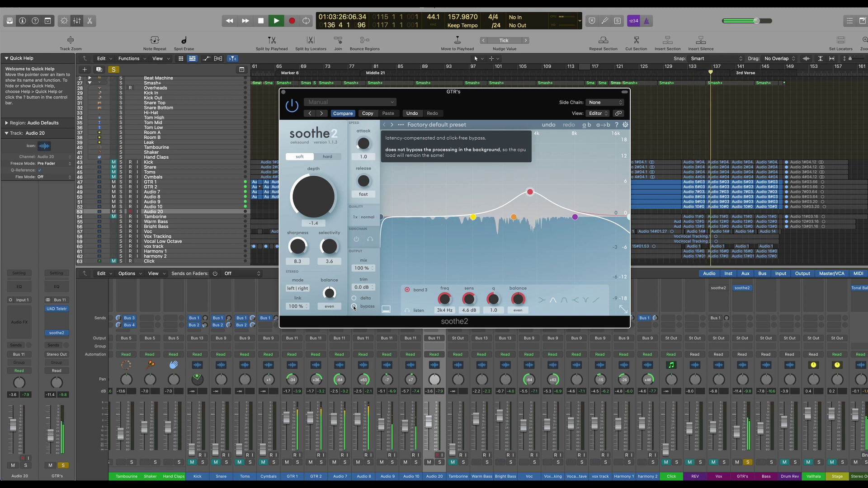
left_click(354, 306)
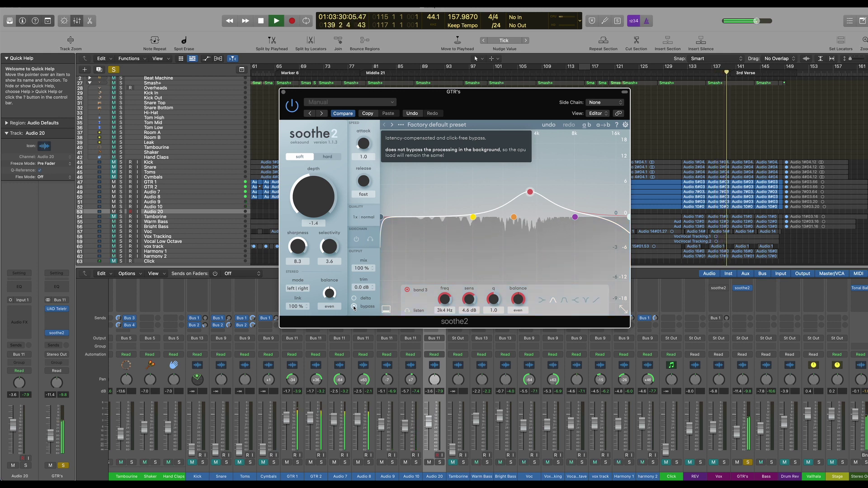
left_click(354, 306)
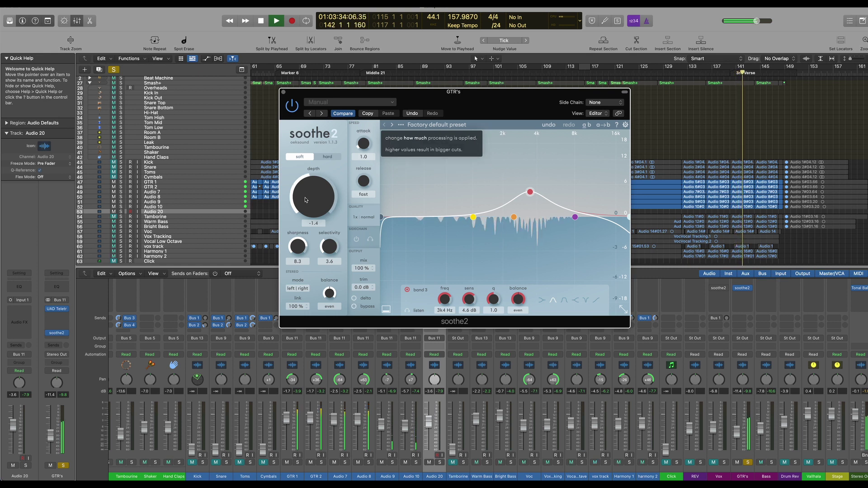
left_click_drag(306, 200, 300, 193)
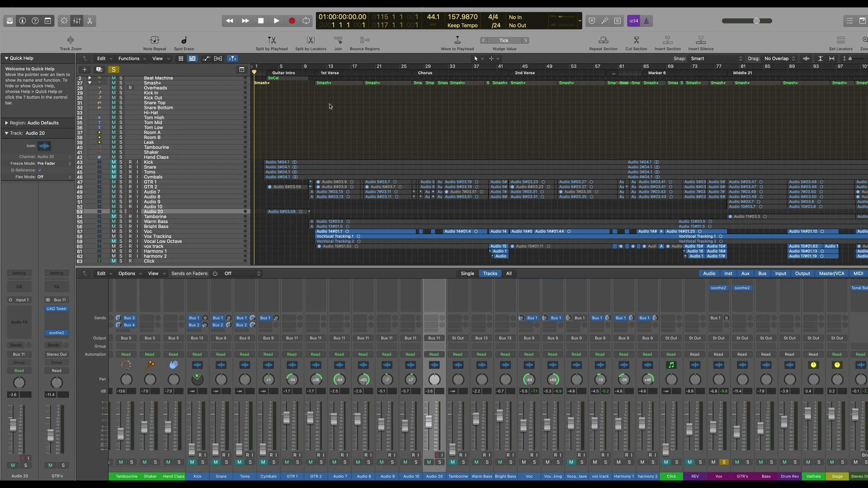
Step: Play from the 1st Verse marker and open the soothe2 insert on the Vox channel strip
left_click(317, 73)
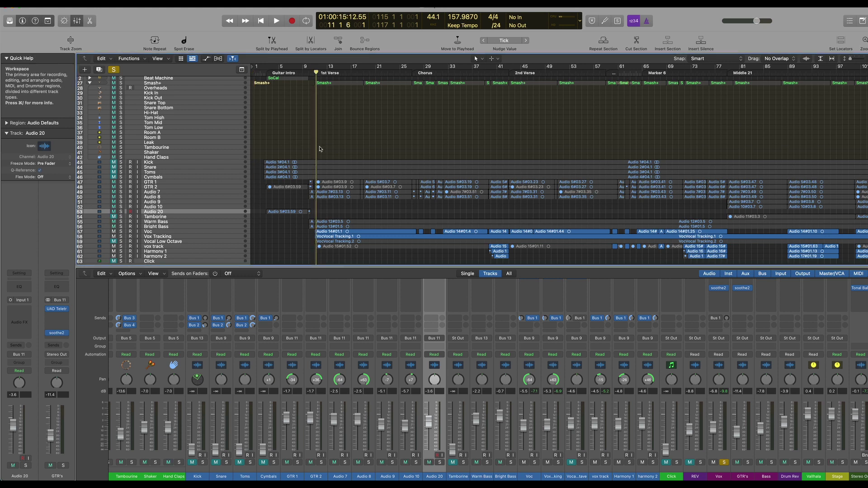
key("space")
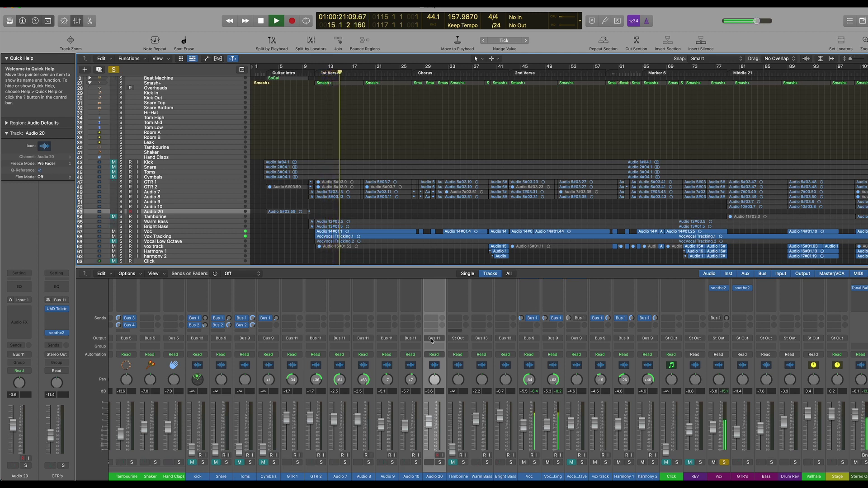
left_click(720, 288)
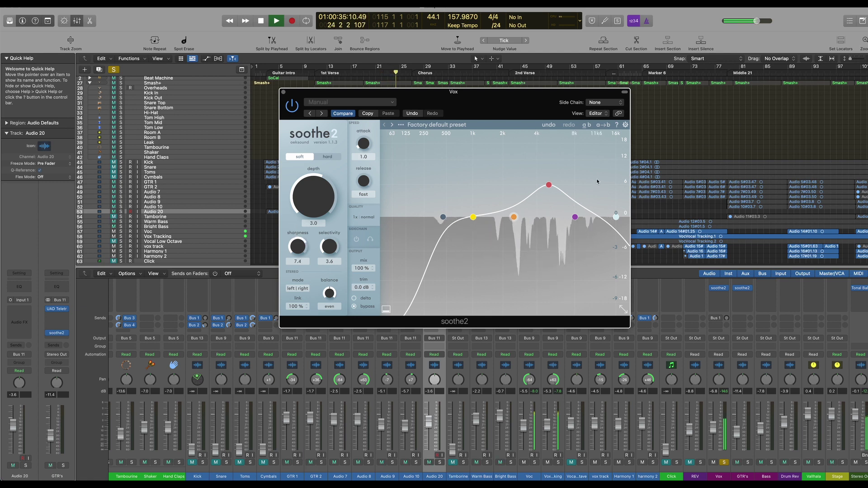
Step: On the Vox soothe2, move band 3 up to about 6k1 Hz and band 1 down to about 853 Hz
left_click_drag(551, 185, 565, 186)
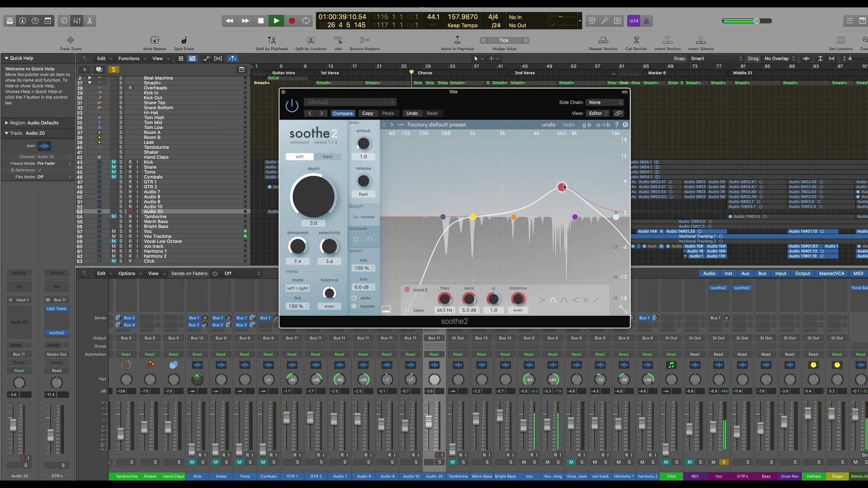
left_click_drag(473, 217, 470, 217)
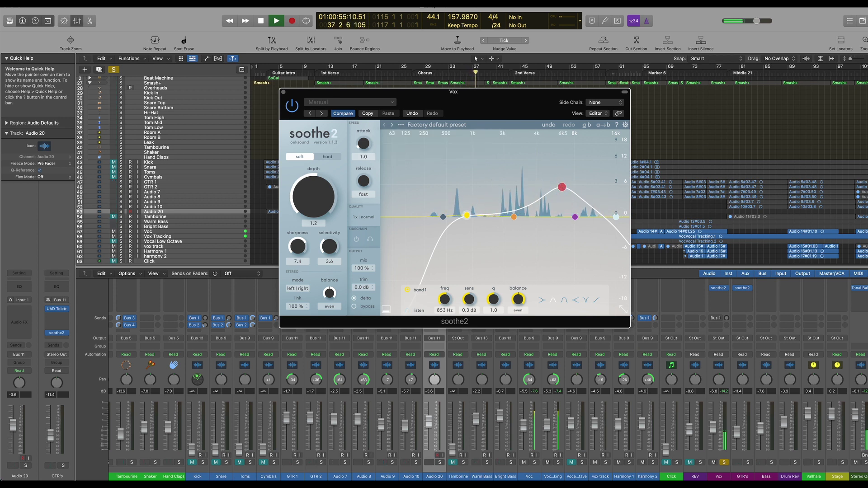
Step: Move Vox soothe2 band 2 to about 1.9 kHz and raise its Q to 3.1
left_click(563, 189)
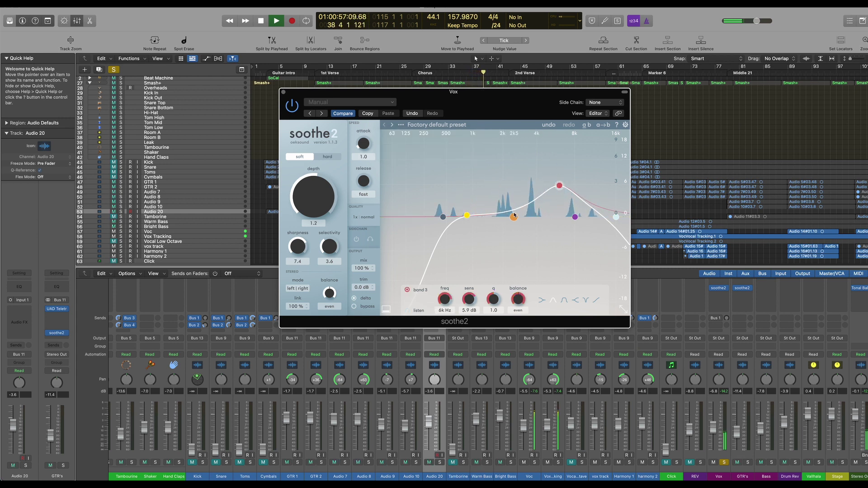
left_click_drag(512, 215, 505, 183)
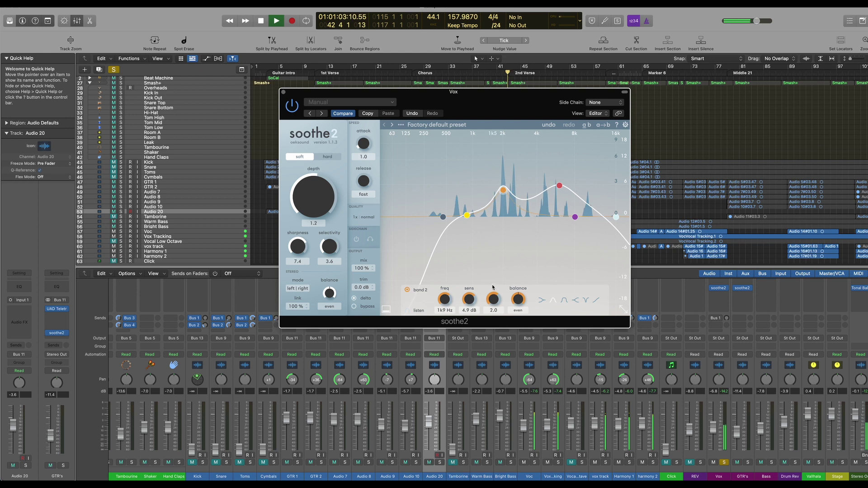
scroll(493, 285, "up", 3)
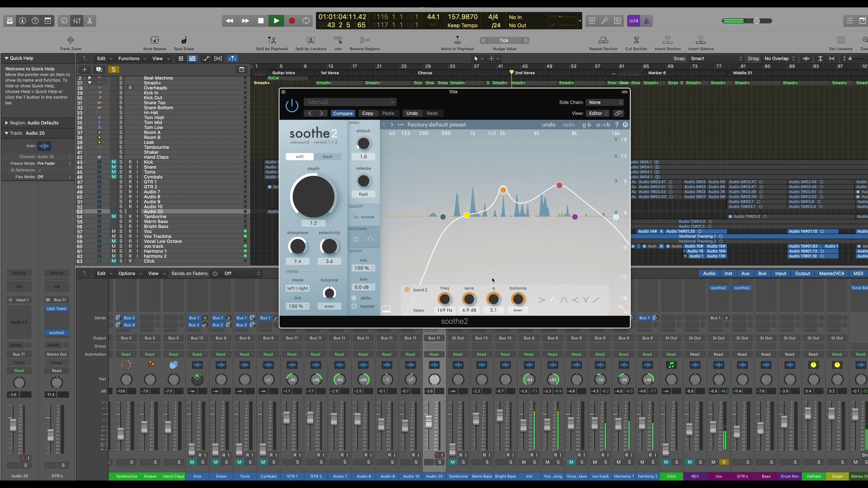
Step: Set band 3 to 6k6 Hz with about 4.1 dB sensitivity, then turn Delta off
left_click(559, 187)
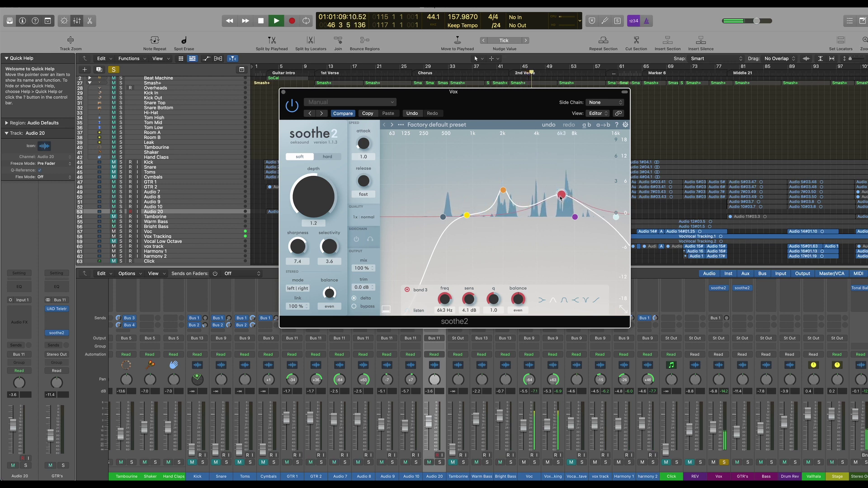
left_click_drag(562, 197, 564, 199)
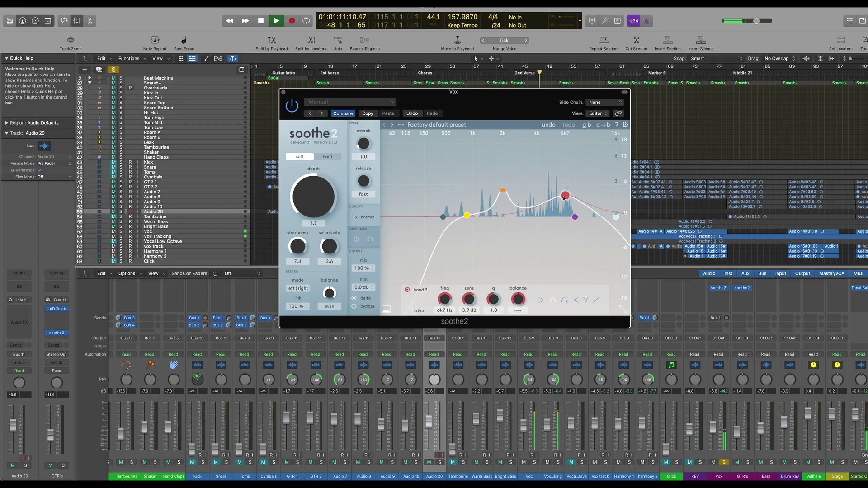
left_click_drag(563, 198, 564, 198)
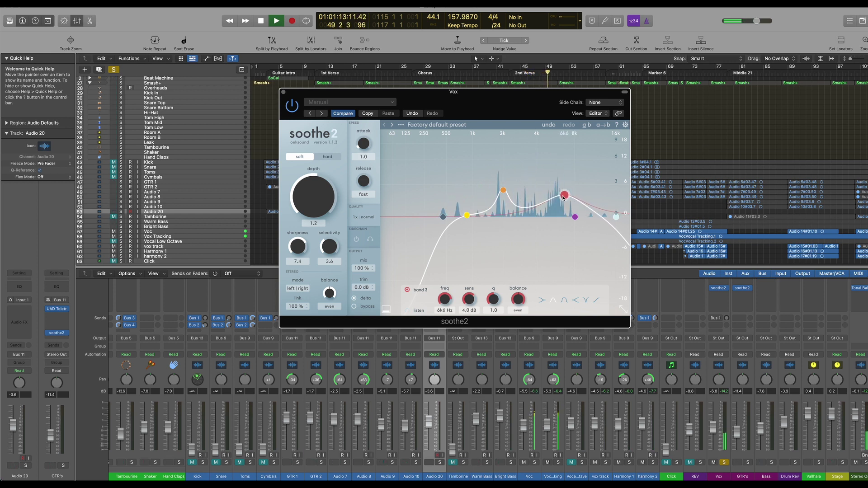
left_click(354, 299)
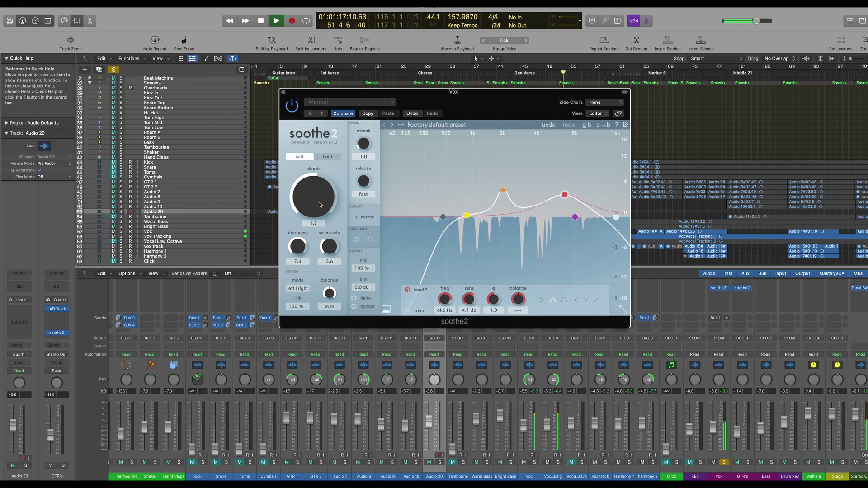
Step: Lower Vox soothe2 depth to -1.6, A/B it with Bypass, and ease band 2 sensitivity to 3.7 dB
left_click_drag(310, 204, 309, 215)
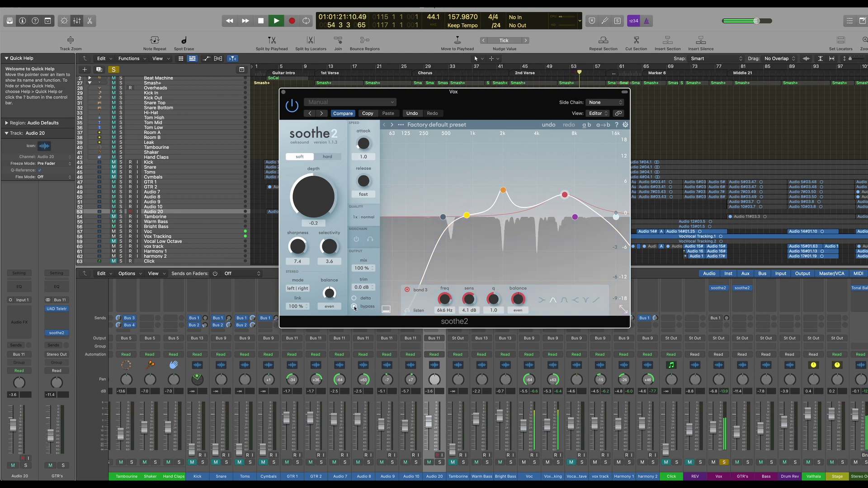
mouse_move(354, 308)
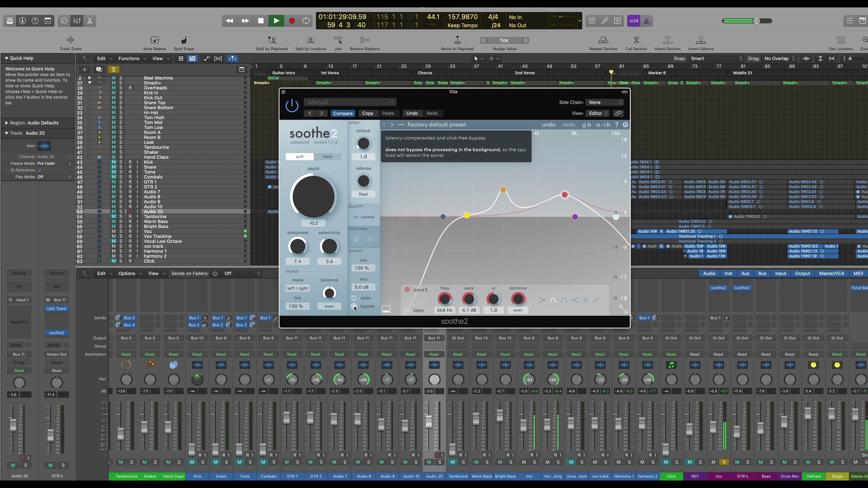
left_click(504, 191)
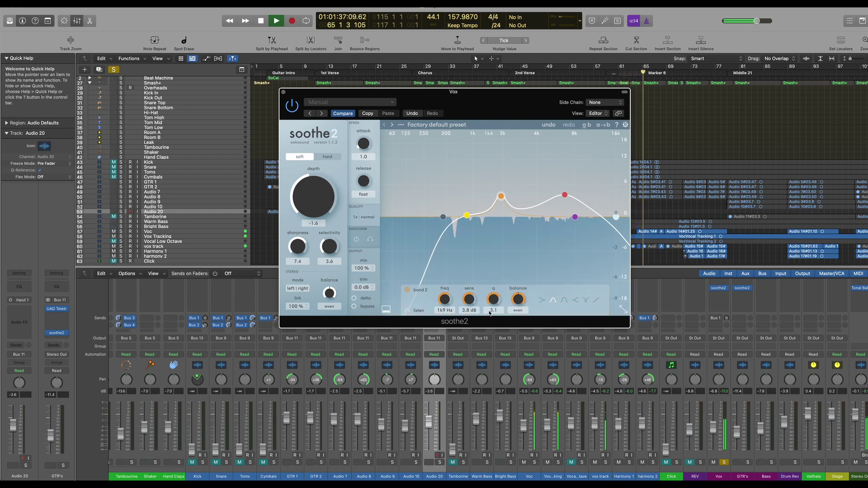
left_click(354, 307)
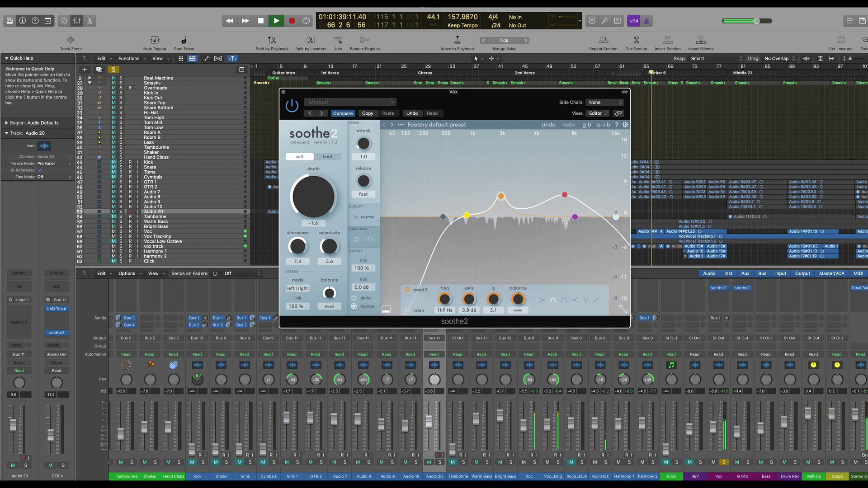
left_click(354, 306)
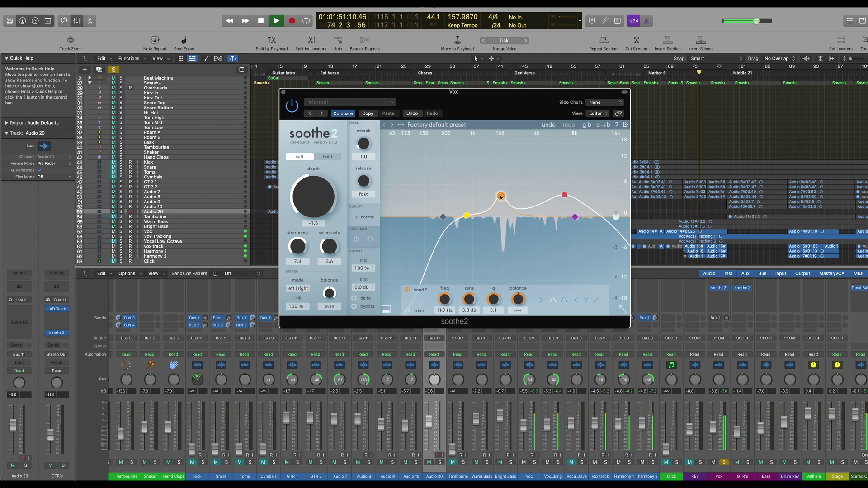
left_click_drag(501, 197, 502, 197)
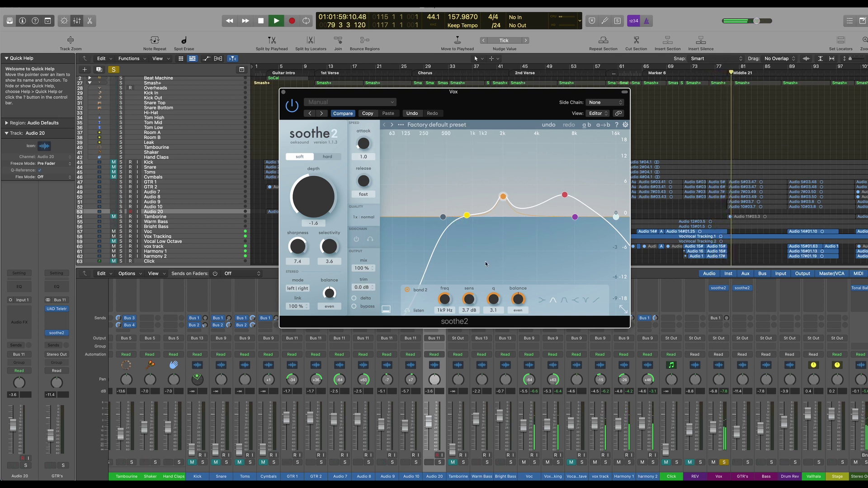
left_click(566, 196)
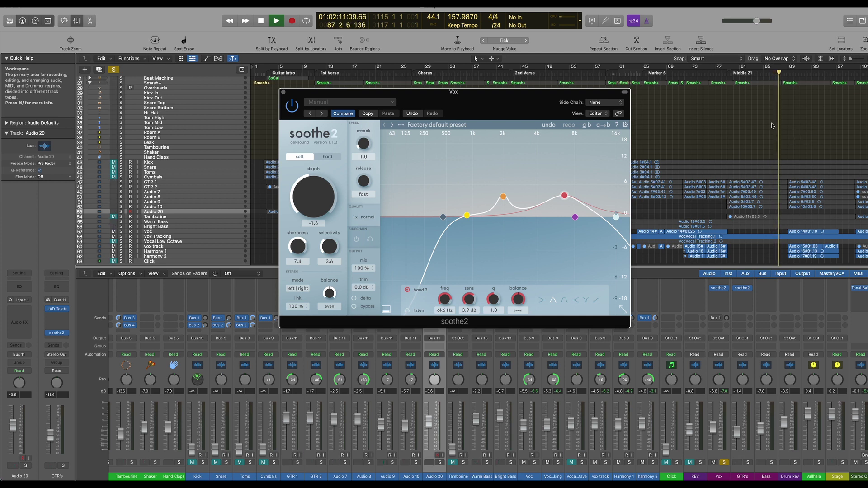
Step: Halt the song's playback with the space bar
key("space")
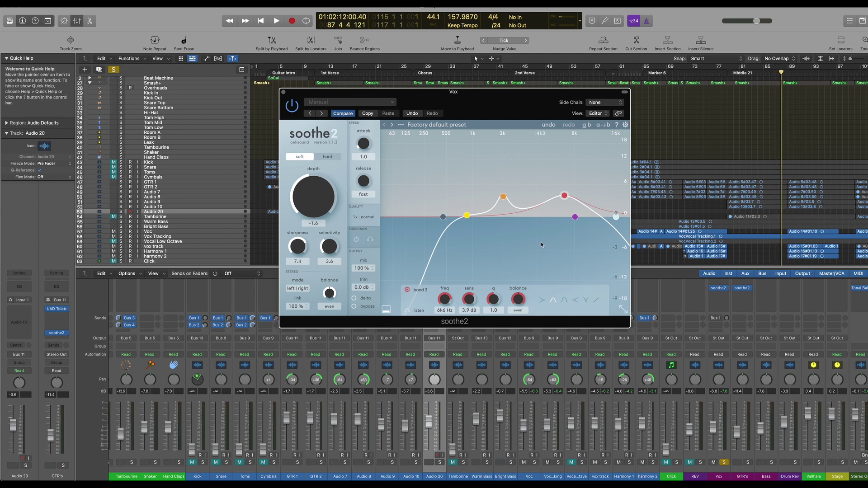